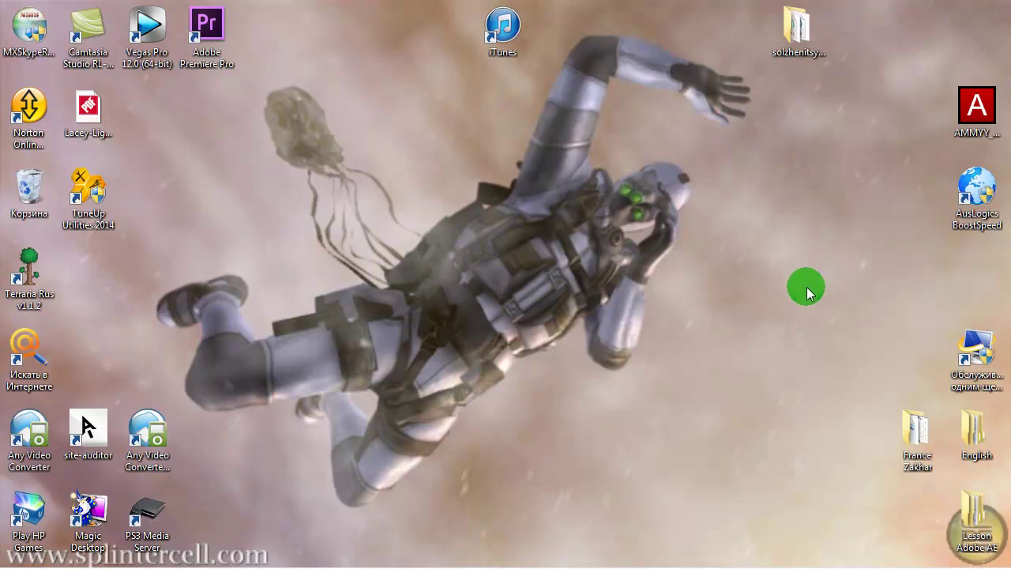
Switch to Google Chrome and go to the main page of varebux.ru.
{"action": "mouse_move", "coordinate": [725, 561]}
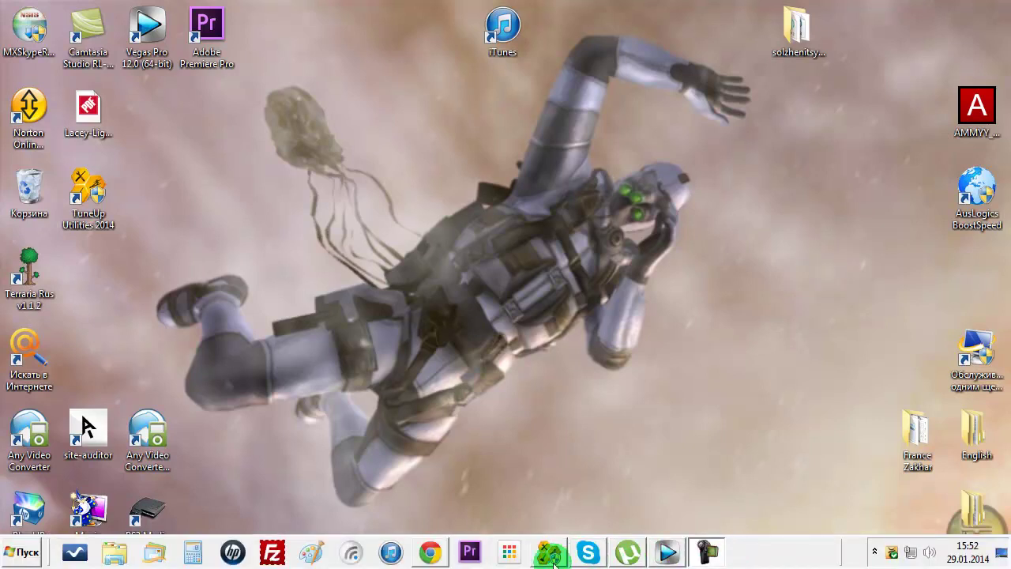
{"action": "mouse_move", "coordinate": [427, 558]}
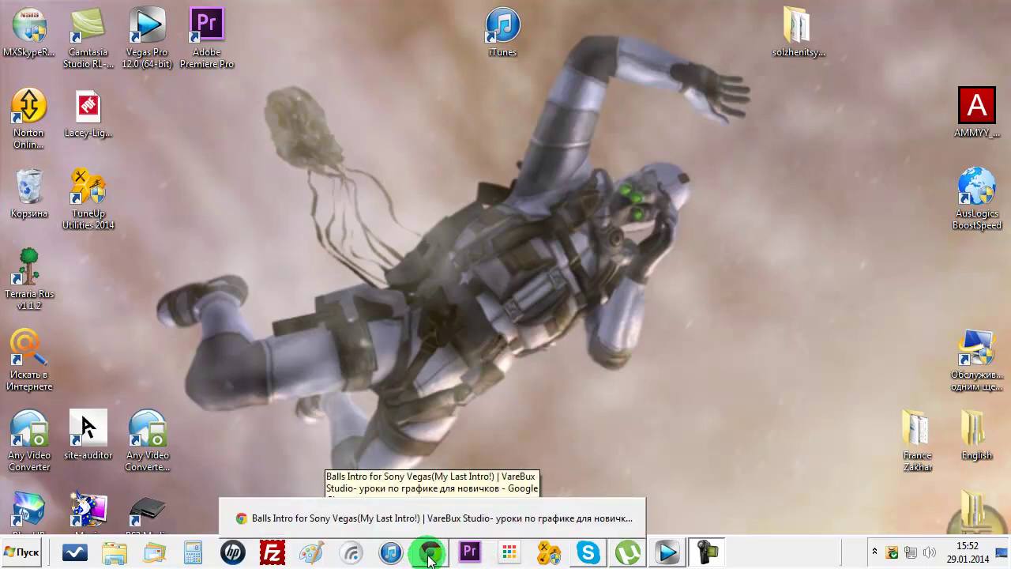
{"action": "left_click", "coordinate": [429, 558]}
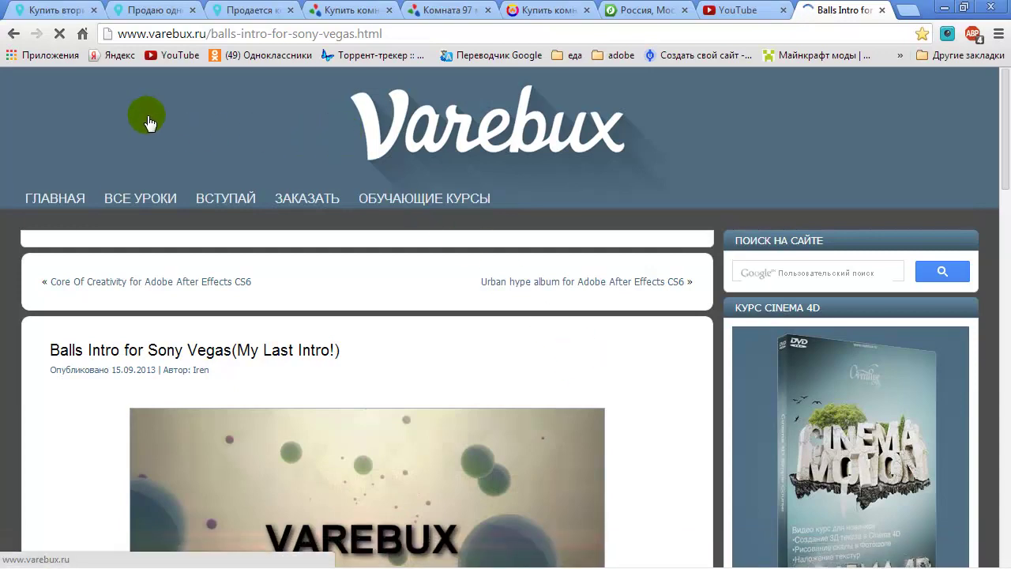
{"action": "left_click", "coordinate": [150, 122]}
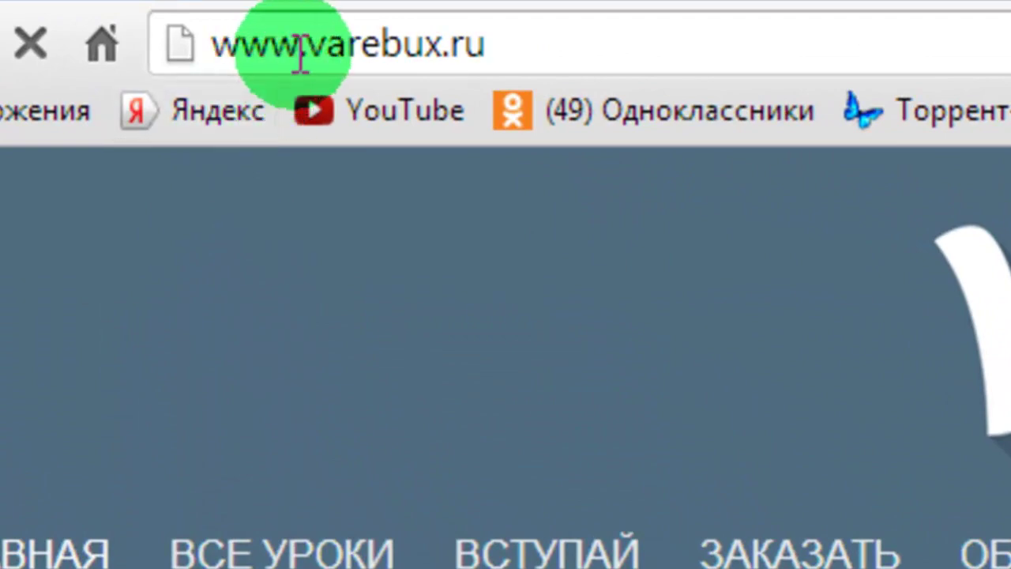
Open the full "Sony Vegas varebux Template 2014" post from the main page.
{"action": "scroll", "coordinate": [679, 395], "scroll_direction": "down", "scroll_amount": 3}
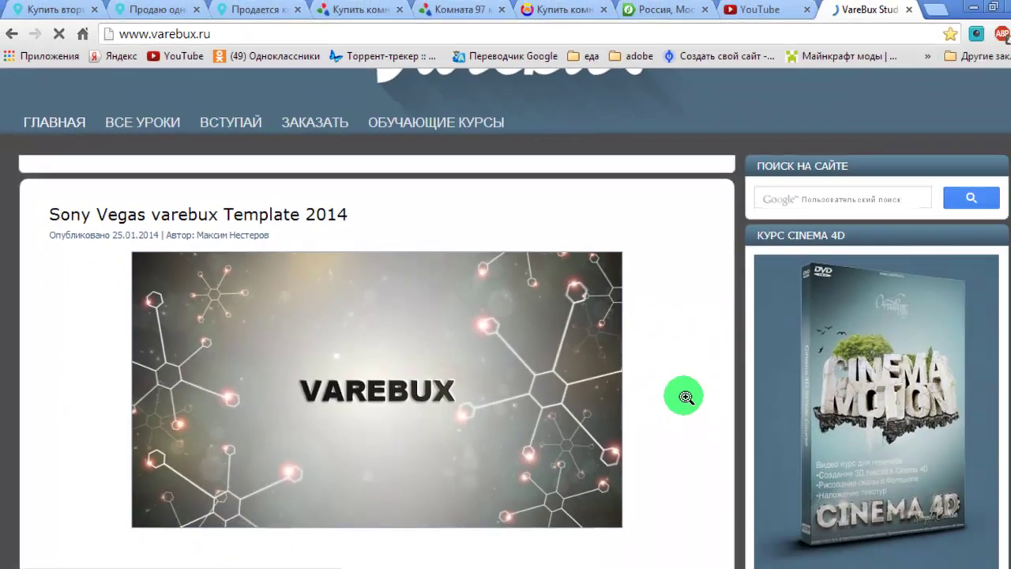
{"action": "scroll", "coordinate": [664, 387], "scroll_direction": "up", "scroll_amount": 2}
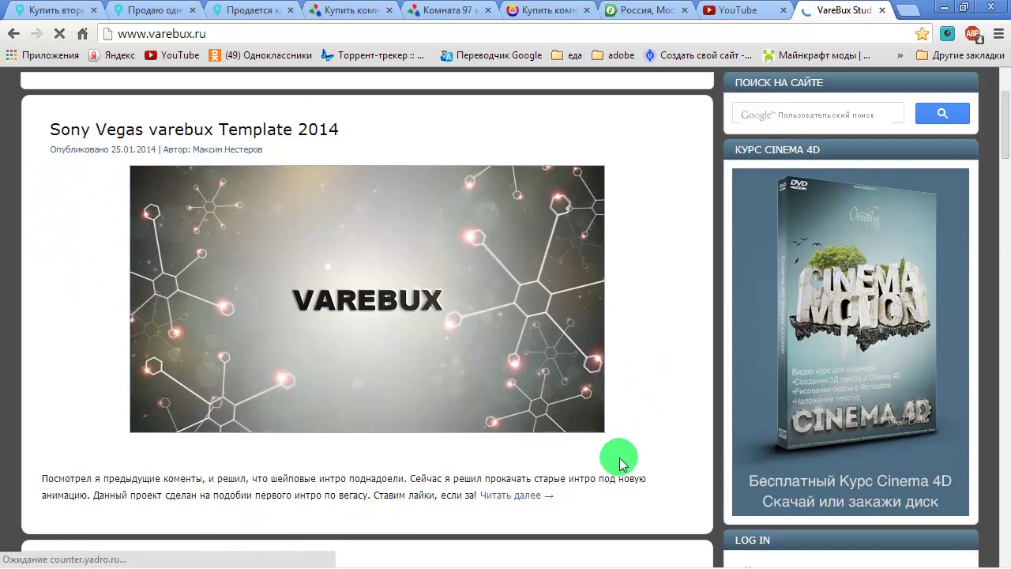
{"action": "left_click", "coordinate": [534, 496]}
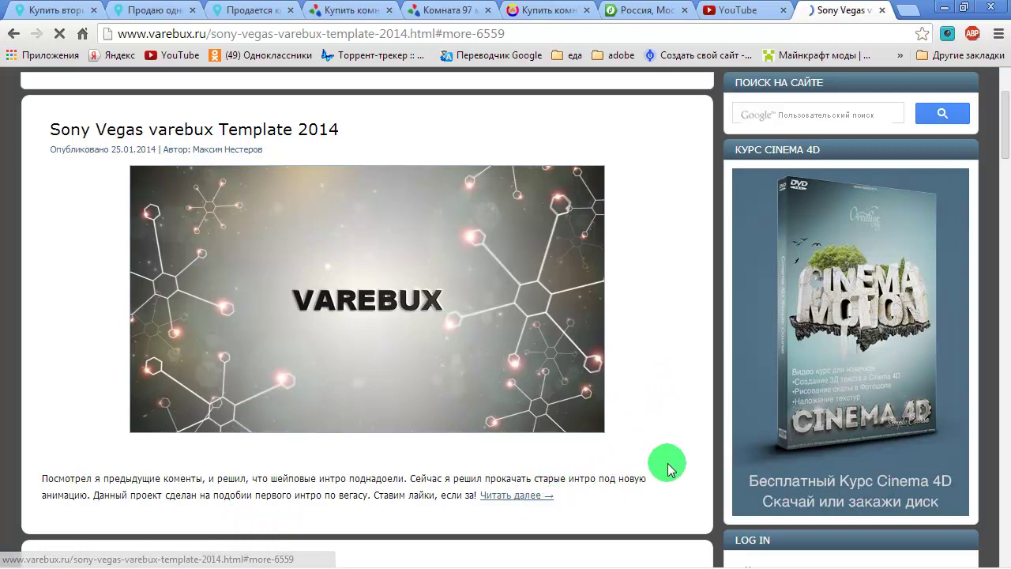
Look through the template post and play its preview video.
{"action": "scroll", "coordinate": [606, 276], "scroll_direction": "up", "scroll_amount": 1}
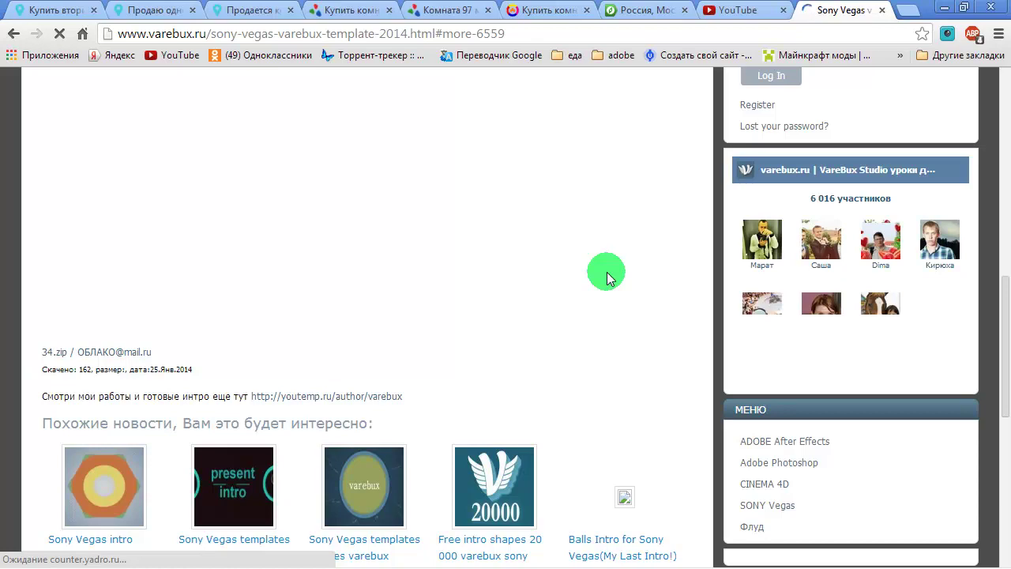
{"action": "scroll", "coordinate": [607, 276], "scroll_direction": "up", "scroll_amount": 1}
{"action": "scroll", "coordinate": [622, 248], "scroll_direction": "up", "scroll_amount": 6}
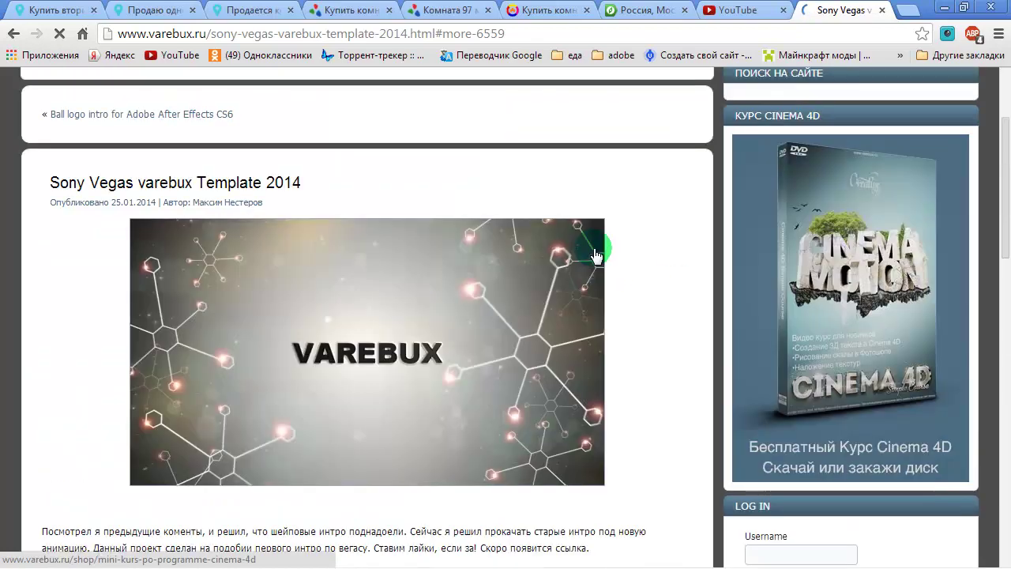
{"action": "scroll", "coordinate": [595, 249], "scroll_direction": "down", "scroll_amount": 2}
{"action": "scroll", "coordinate": [596, 250], "scroll_direction": "down", "scroll_amount": 4}
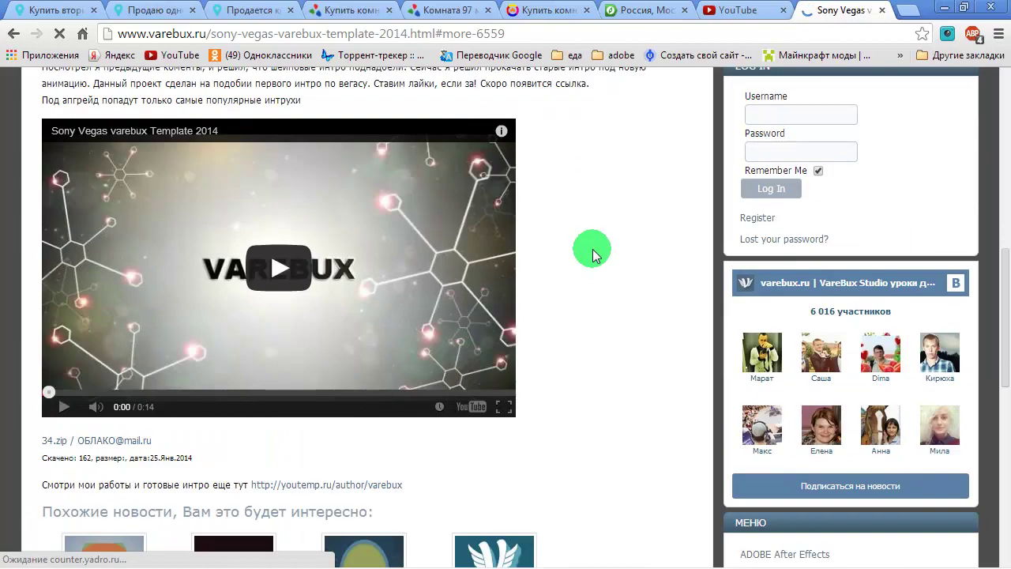
{"action": "left_click", "coordinate": [278, 268]}
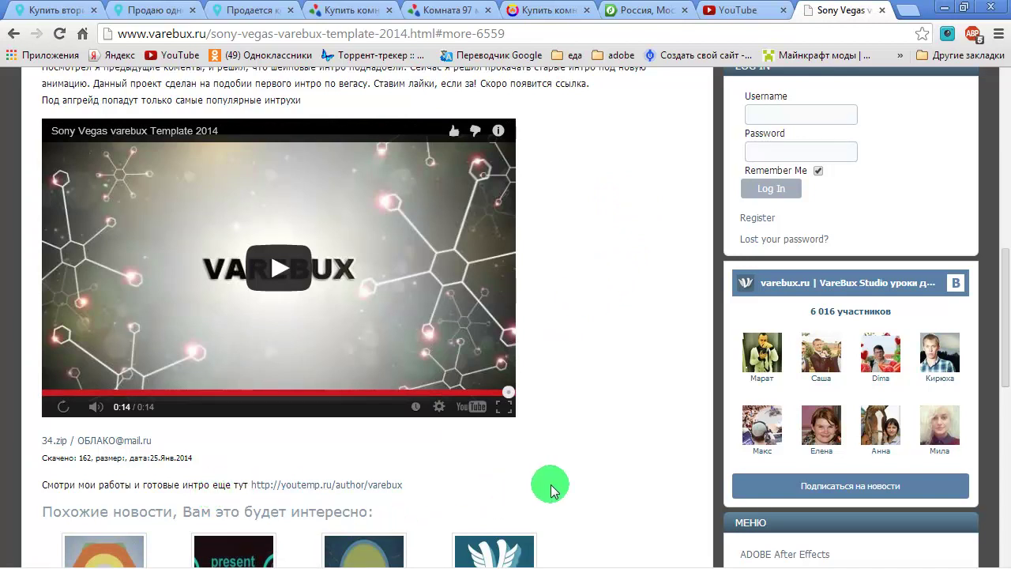
Download the linked 34.zip from the Mail.ru cloud and show it in the Downloads folder.
{"action": "left_click", "coordinate": [45, 444]}
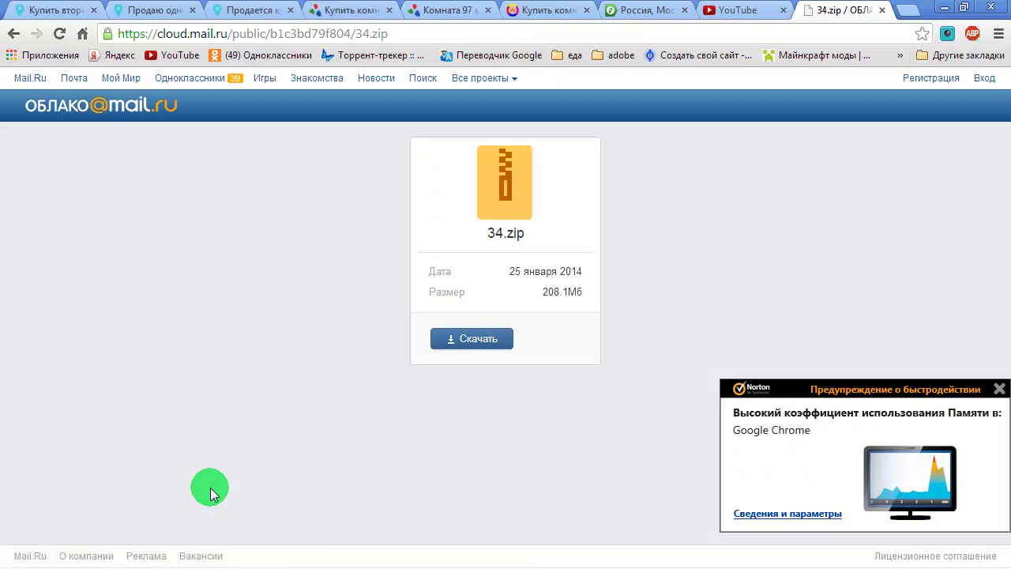
{"action": "left_click", "coordinate": [474, 339]}
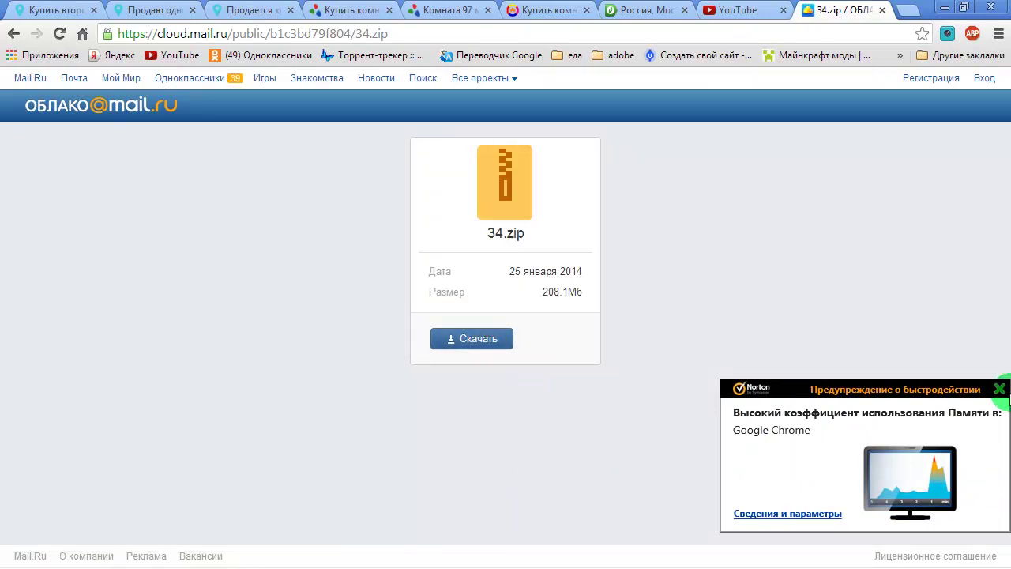
{"action": "left_click", "coordinate": [1000, 390]}
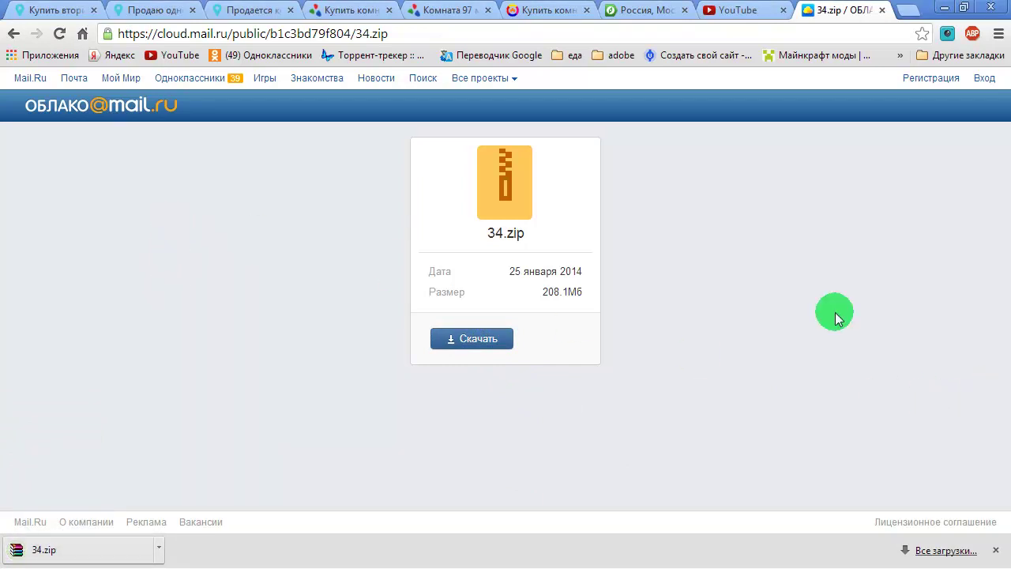
{"action": "left_click", "coordinate": [160, 553]}
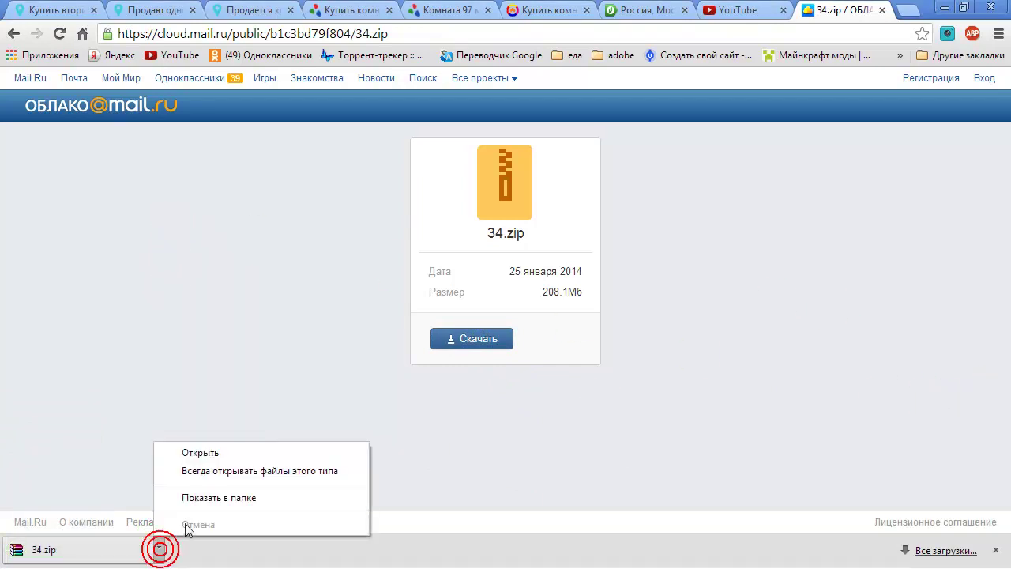
{"action": "left_click", "coordinate": [192, 503]}
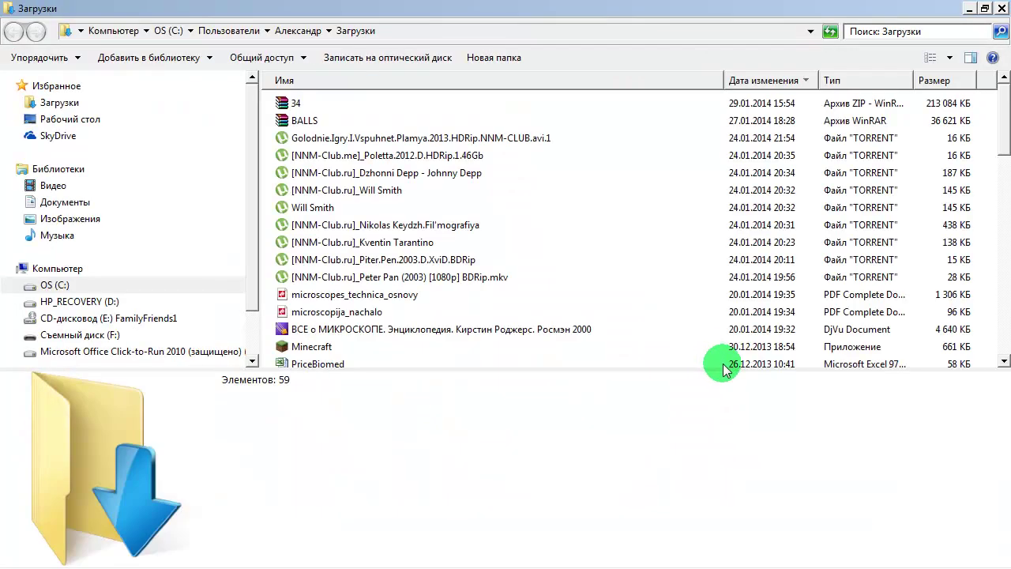
Extract the 34 archive into a folder named 34 inside Downloads and open the extracted folder.
{"action": "left_click", "coordinate": [305, 107]}
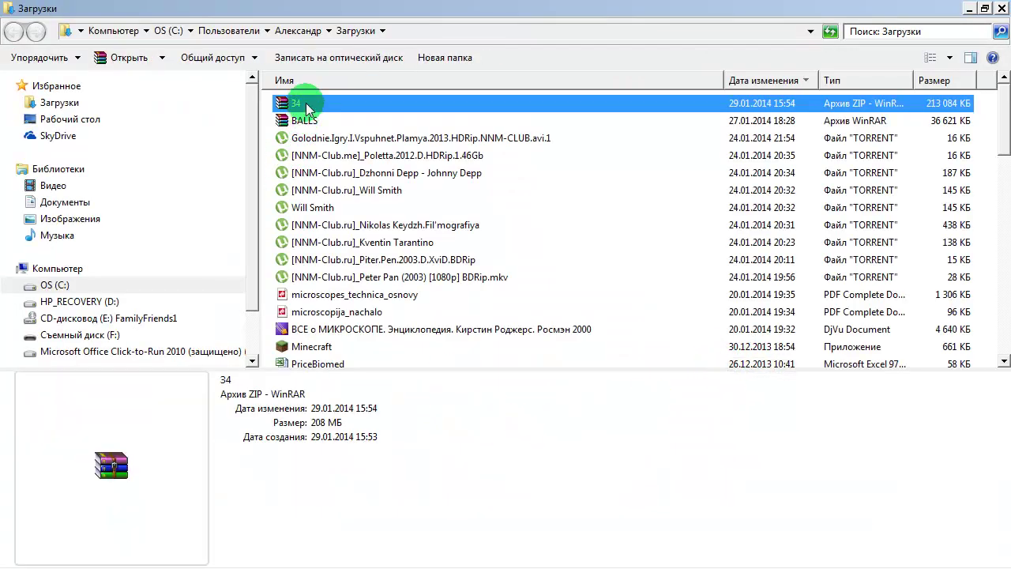
{"action": "right_click", "coordinate": [305, 106]}
{"action": "left_click", "coordinate": [340, 127]}
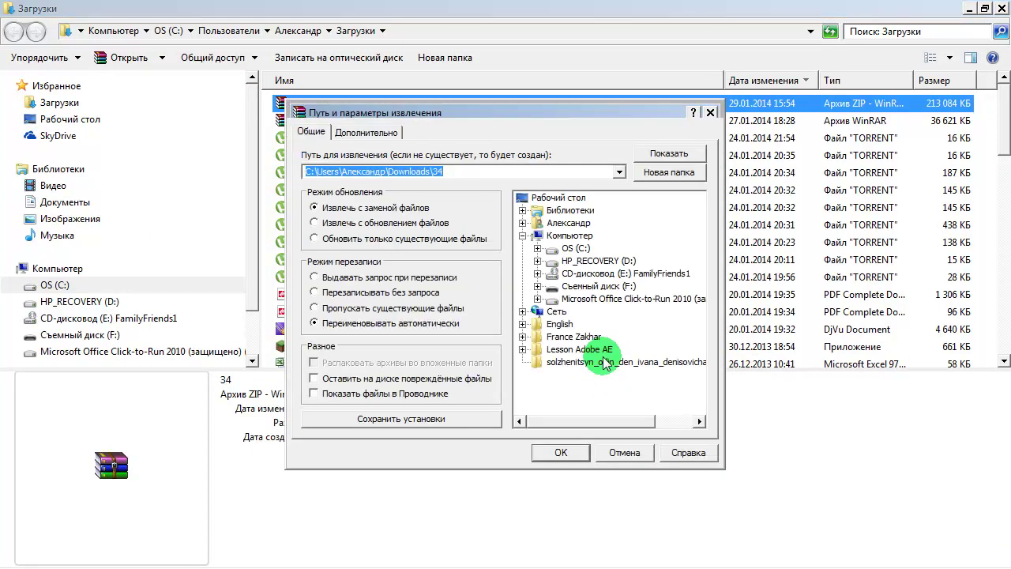
{"action": "left_click", "coordinate": [562, 452]}
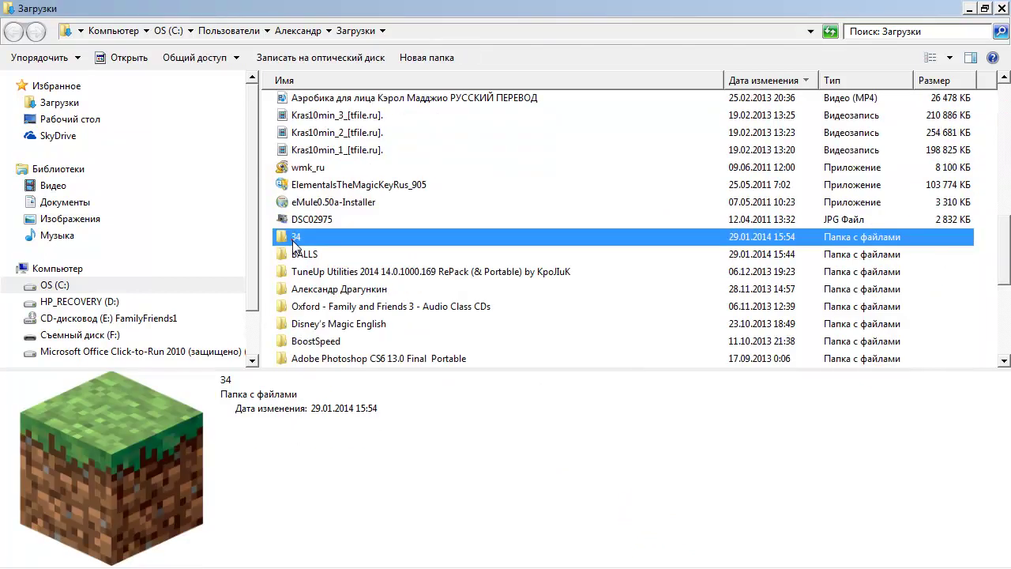
{"action": "left_click", "coordinate": [291, 247]}
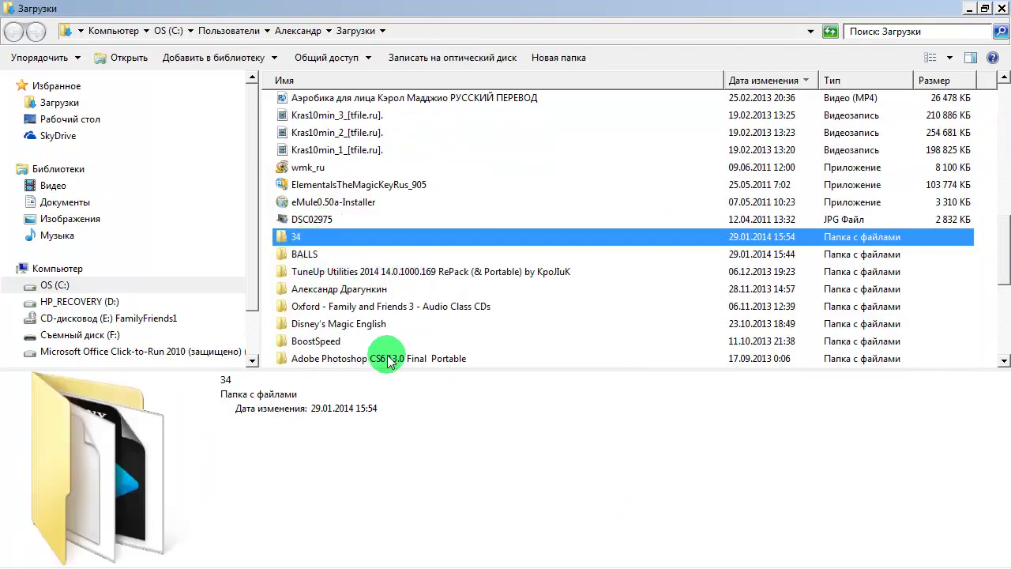
{"action": "double_click", "coordinate": [318, 237]}
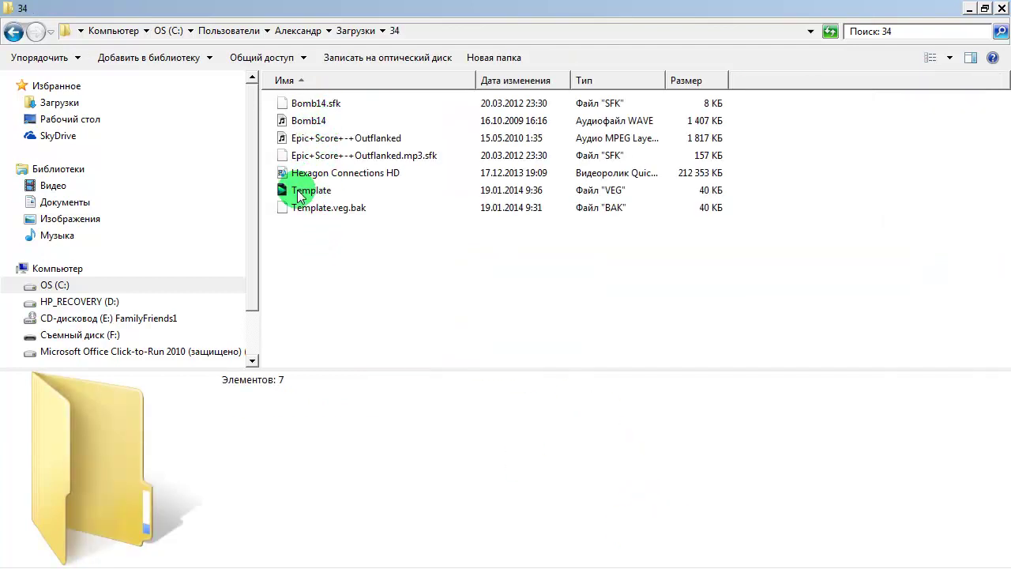
Switch to Vegas Pro and open the Template project together with its media files from the Downloads folder 34.
{"action": "mouse_move", "coordinate": [569, 565]}
{"action": "left_click", "coordinate": [668, 551]}
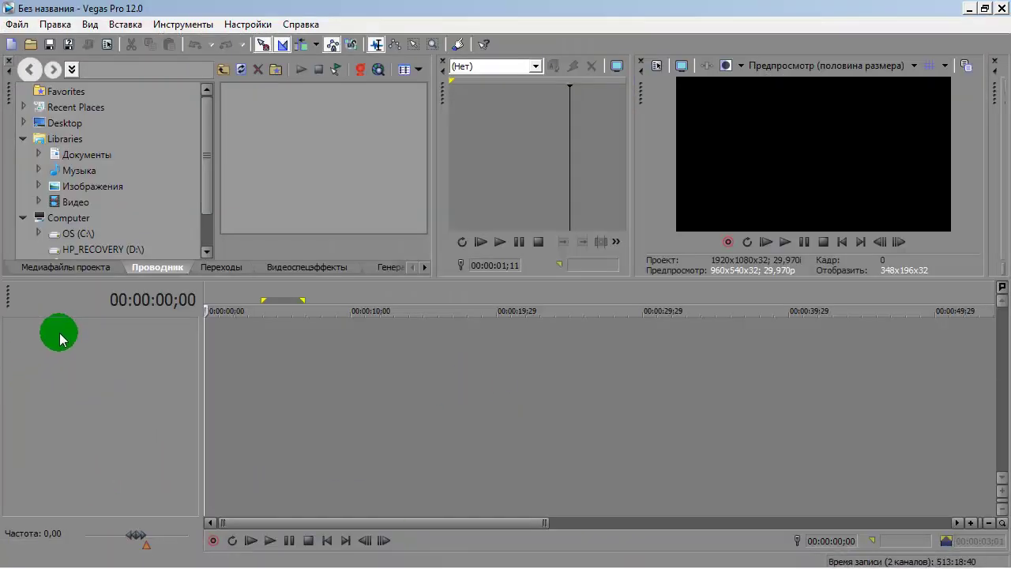
{"action": "right_click", "coordinate": [71, 360]}
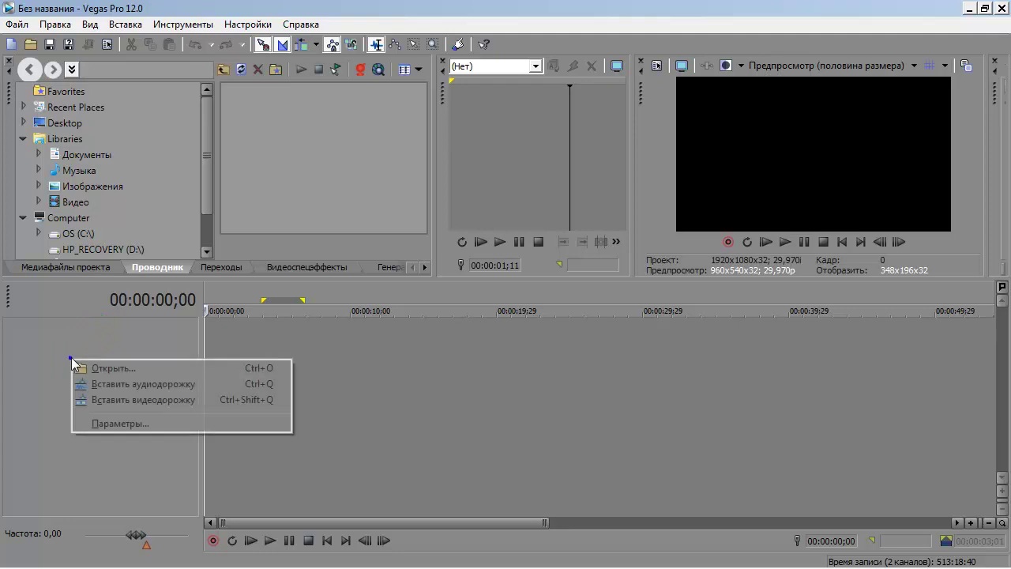
{"action": "left_click", "coordinate": [116, 369]}
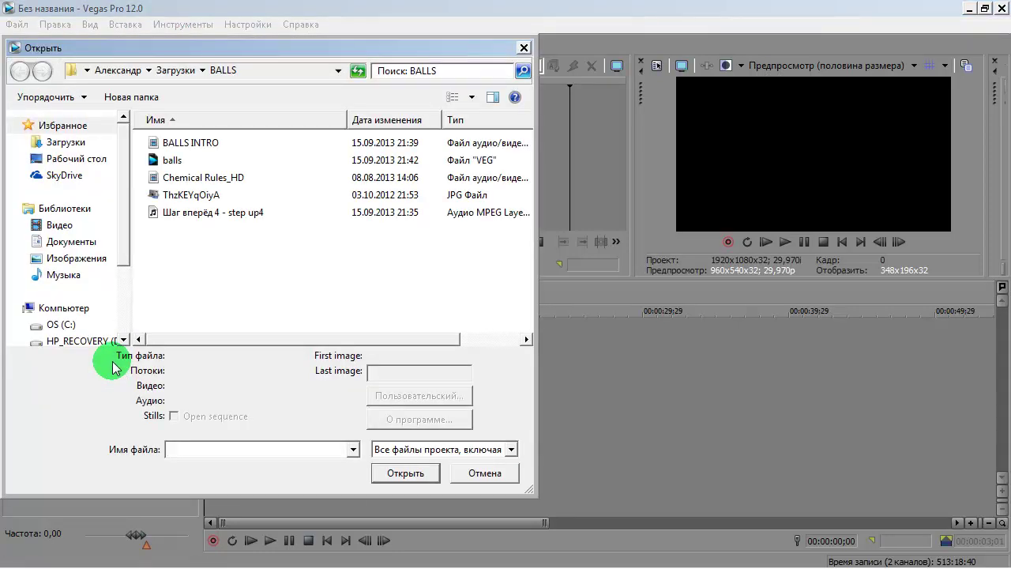
{"action": "left_click", "coordinate": [183, 72]}
{"action": "left_click", "coordinate": [165, 306]}
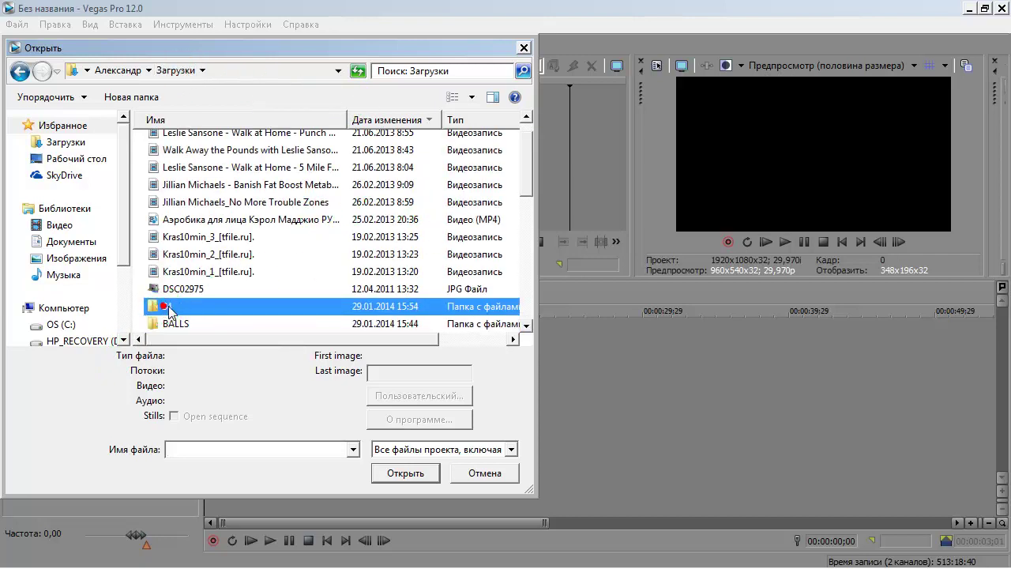
{"action": "double_click", "coordinate": [170, 306]}
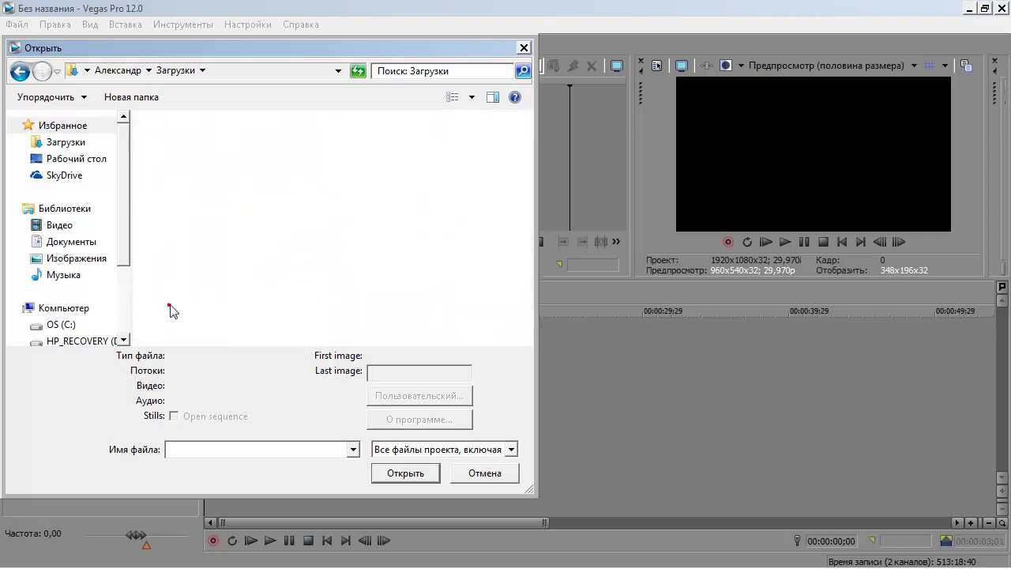
{"action": "left_click_drag", "start_coordinate": [219, 226], "coordinate": [155, 146]}
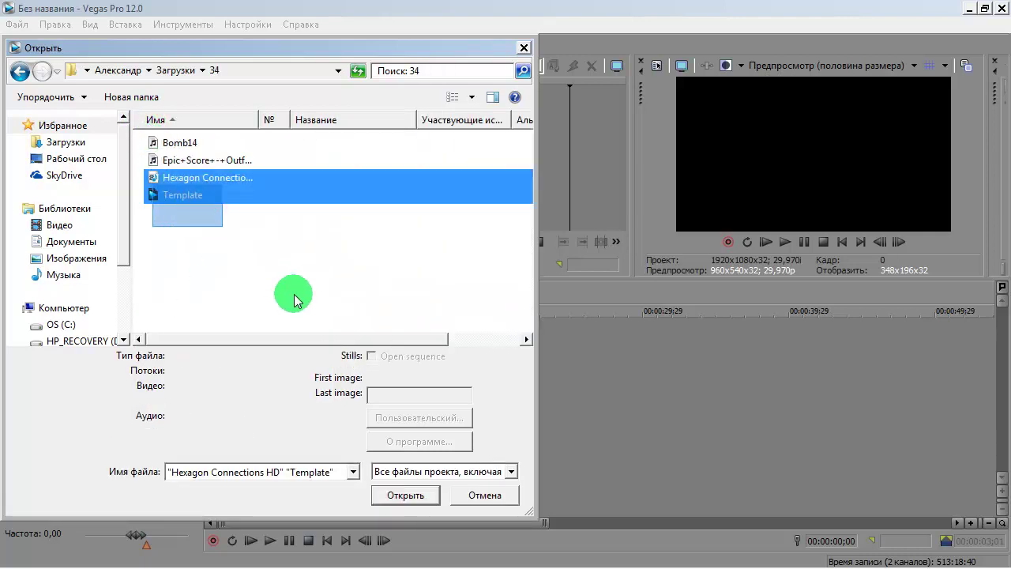
{"action": "left_click", "coordinate": [403, 496]}
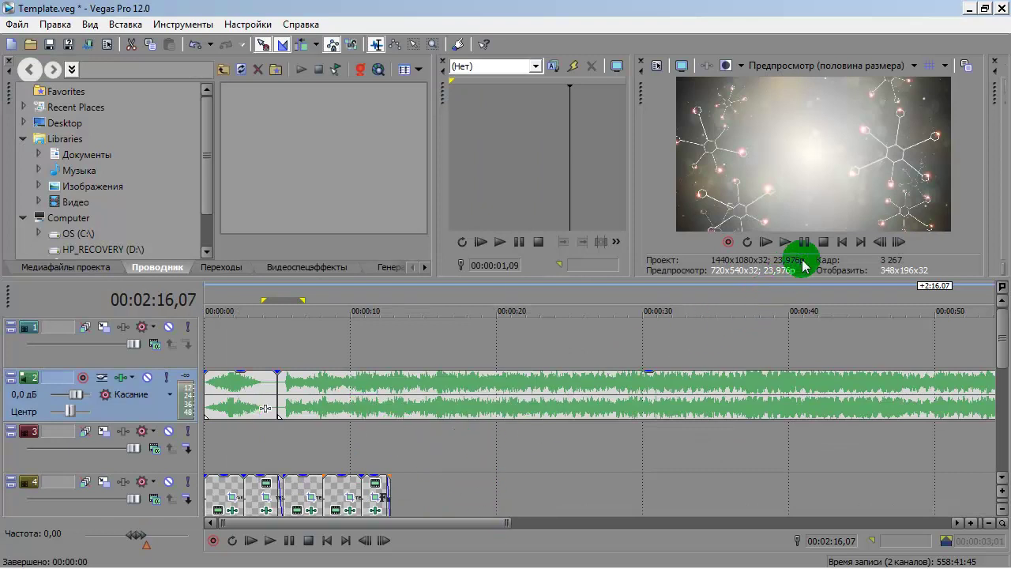
Play the template from the start of the timeline to preview the intro, and stop playback.
{"action": "left_click", "coordinate": [842, 241]}
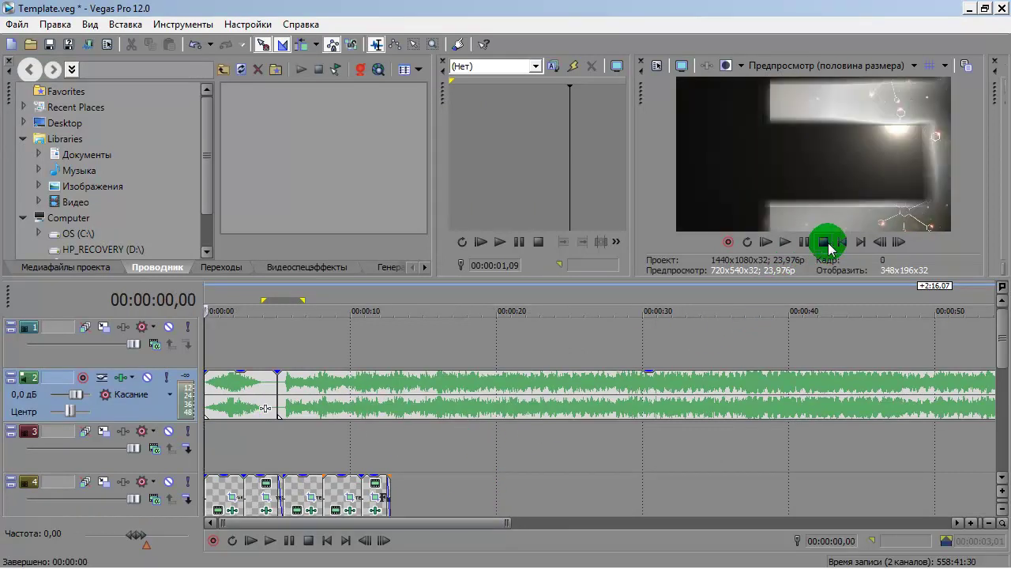
{"action": "left_click", "coordinate": [783, 242]}
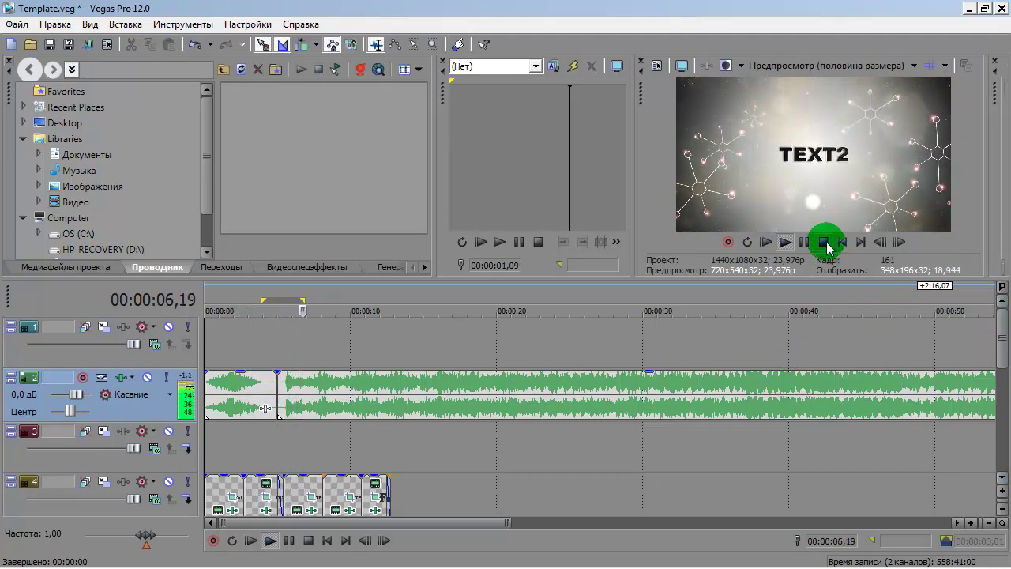
{"action": "left_click", "coordinate": [825, 242]}
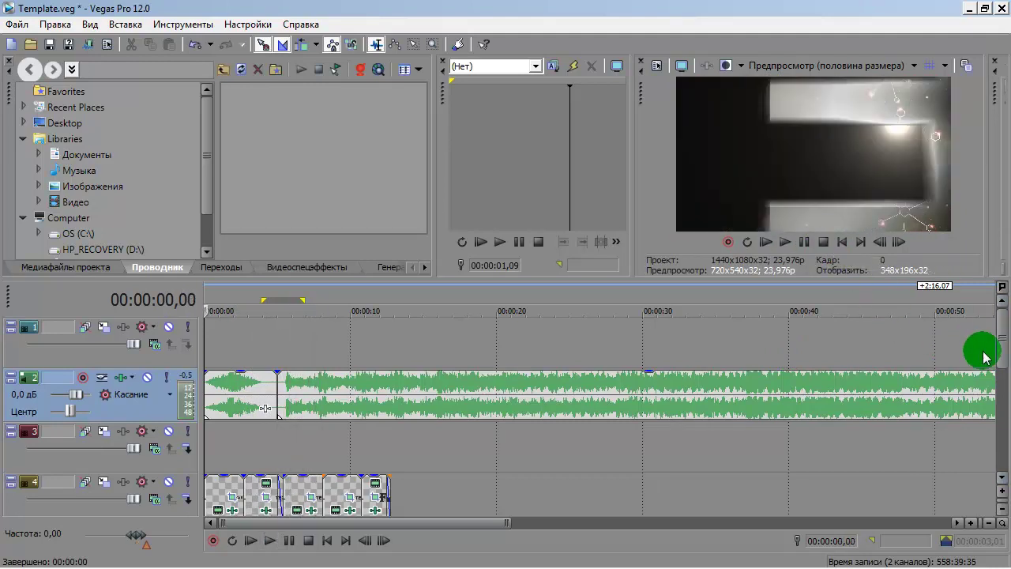
Replace the text of the first title clip on track 4 with "Всем привет!" and close the text generator.
{"action": "left_click_drag", "start_coordinate": [1004, 338], "coordinate": [1000, 364]}
{"action": "scroll", "coordinate": [395, 455], "scroll_direction": "up", "scroll_amount": 3}
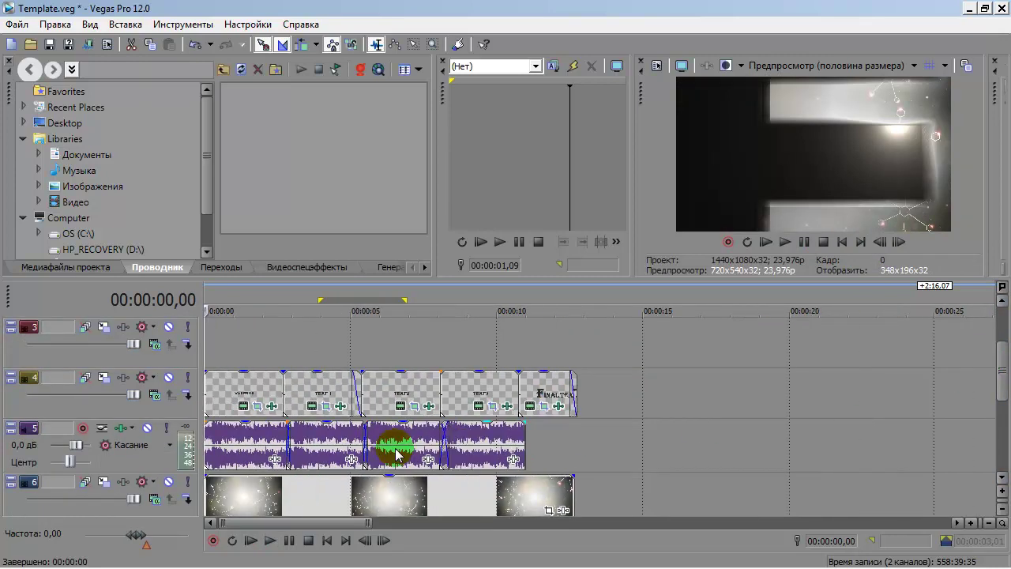
{"action": "scroll", "coordinate": [395, 454], "scroll_direction": "up", "scroll_amount": 4}
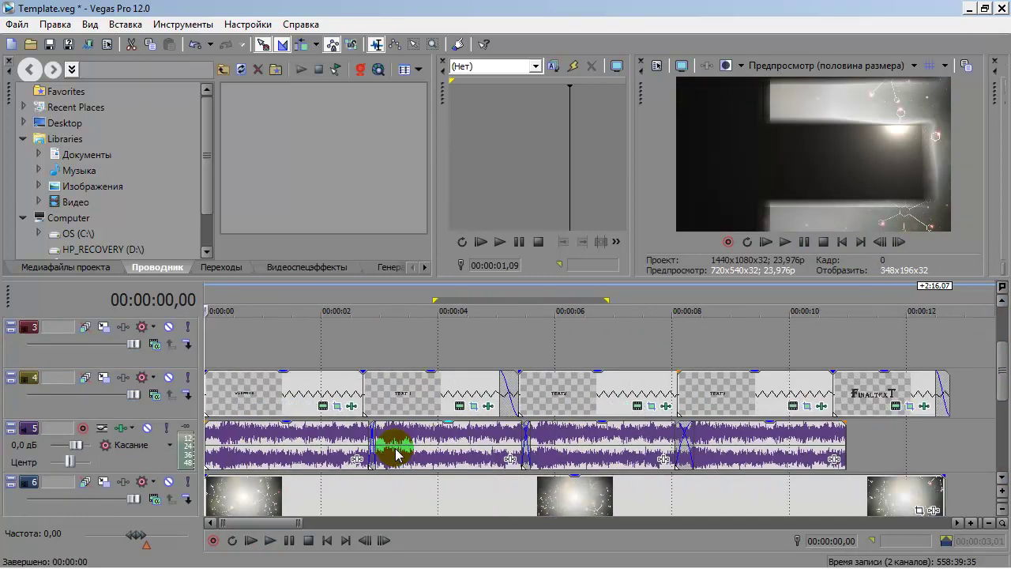
{"action": "left_click", "coordinate": [263, 308]}
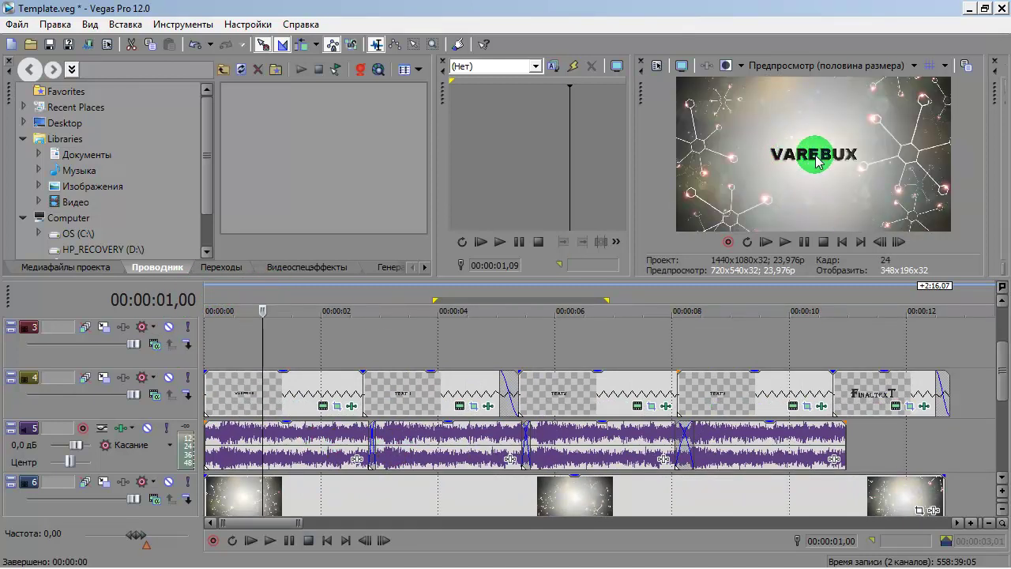
{"action": "left_click", "coordinate": [324, 408]}
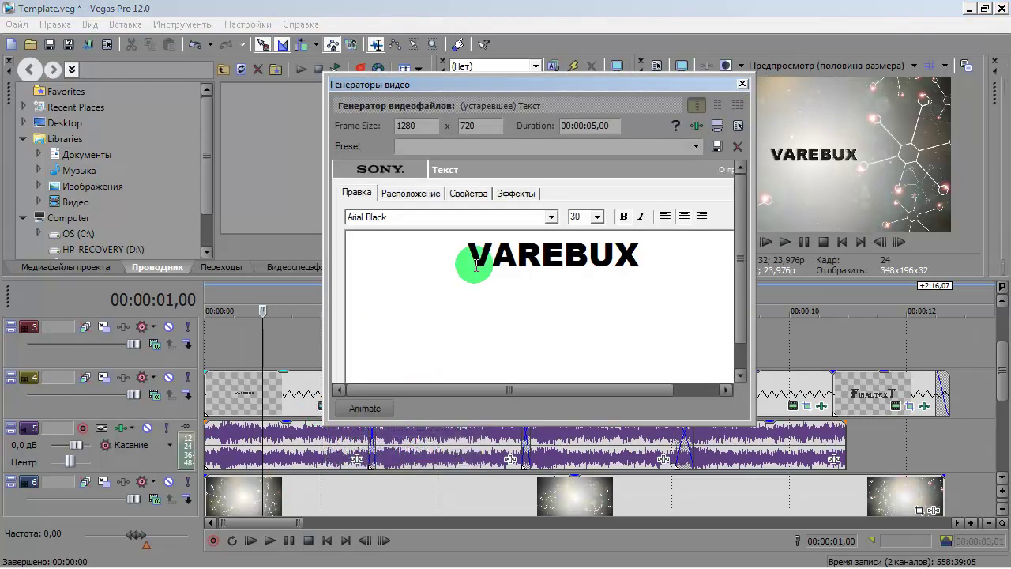
{"action": "left_click_drag", "start_coordinate": [480, 253], "coordinate": [624, 255]}
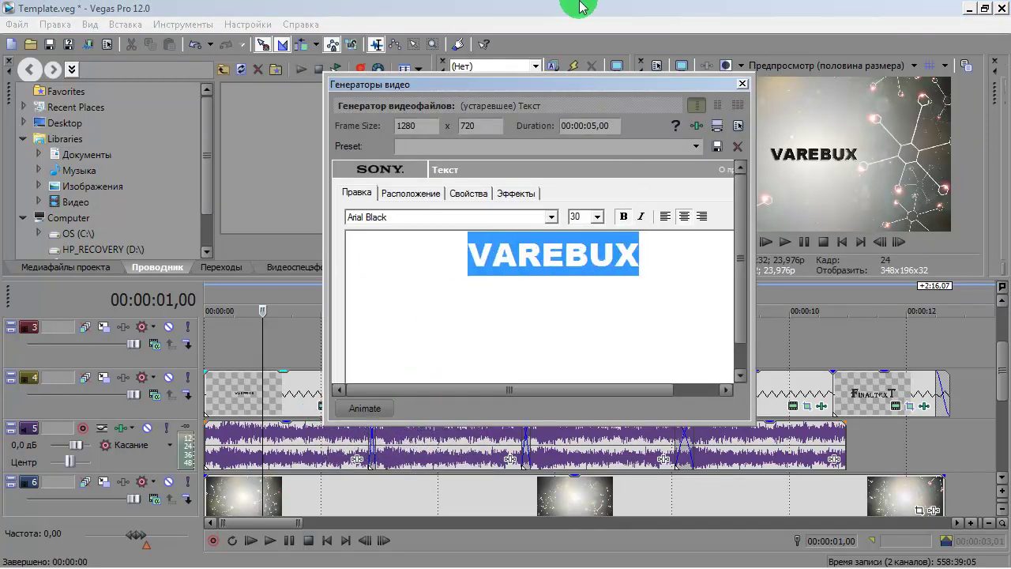
{"action": "type", "text": "B"}
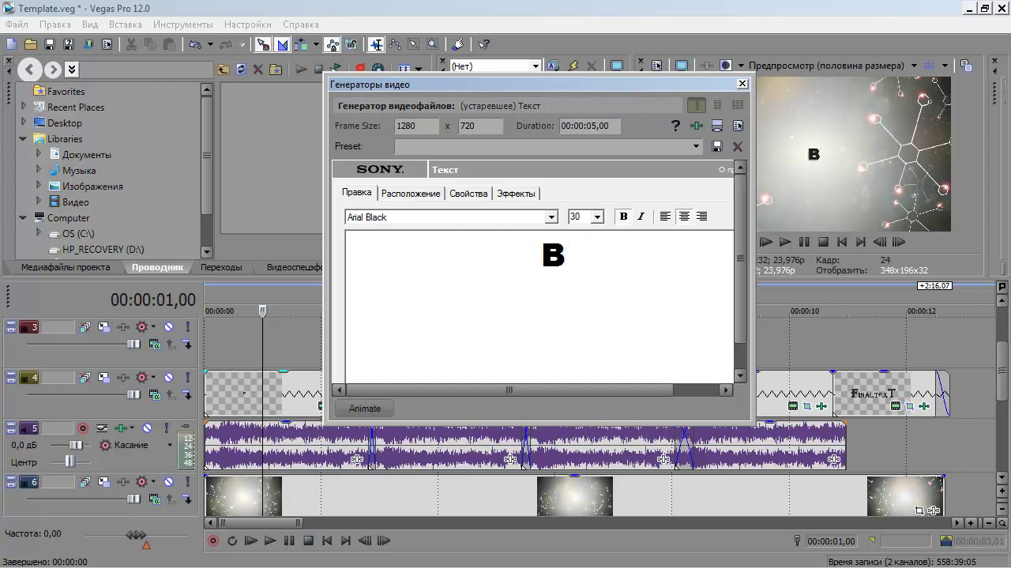
{"action": "type", "text": "сем "}
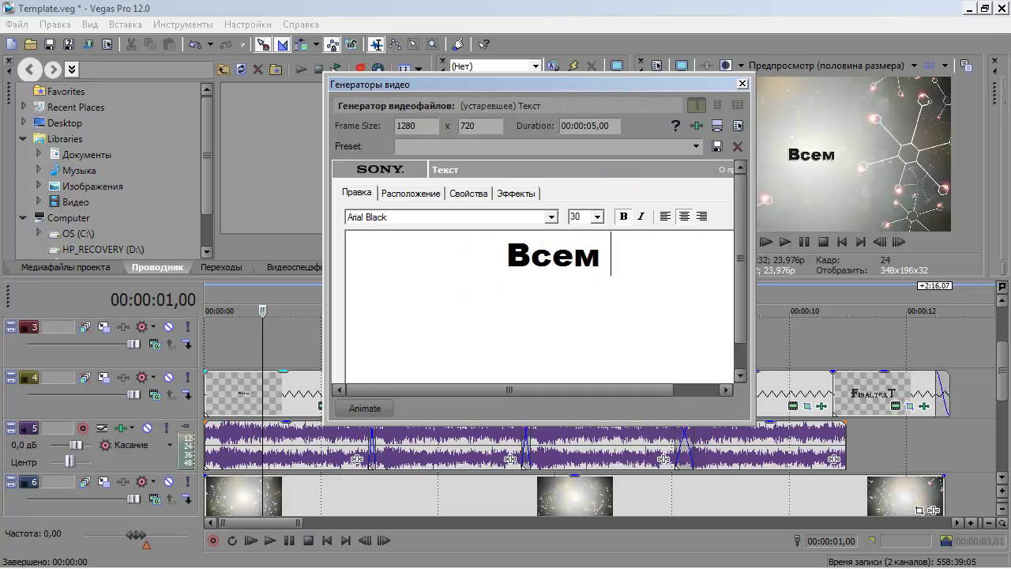
{"action": "type", "text": "привет!"}
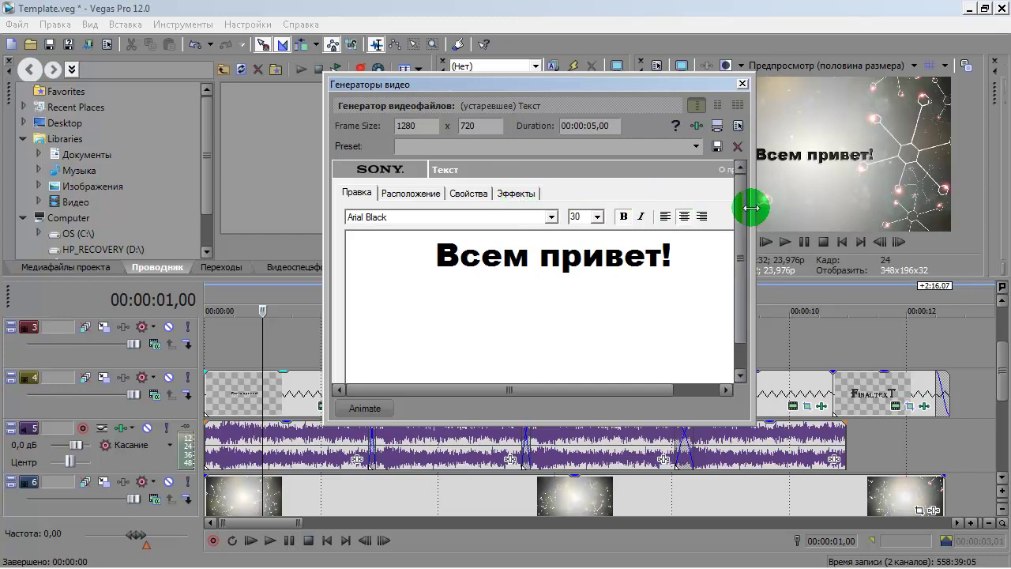
{"action": "left_click_drag", "start_coordinate": [740, 258], "coordinate": [734, 176]}
{"action": "left_click", "coordinate": [743, 84]}
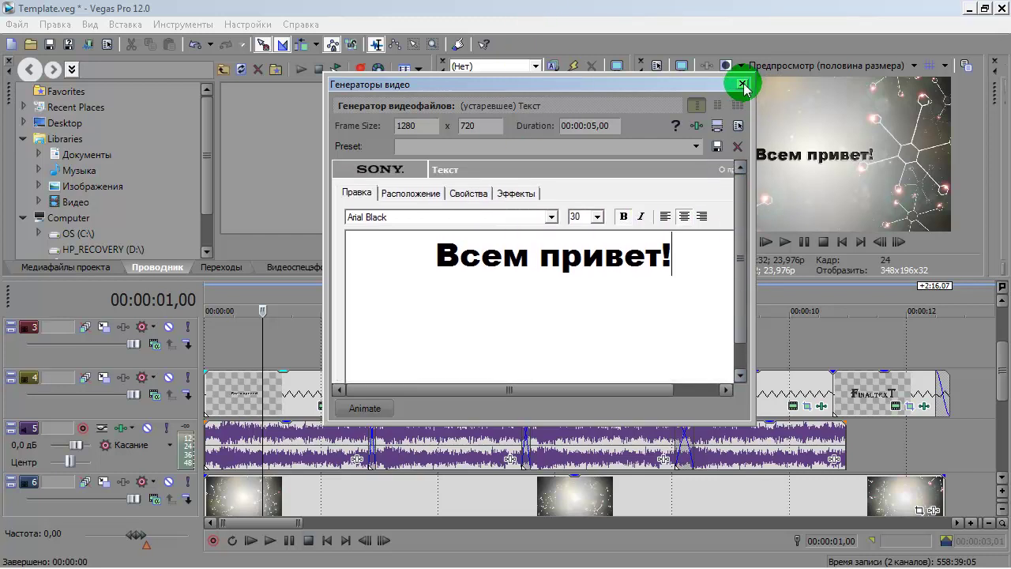
Play the timeline from the start to preview the edited first title, and stop playback.
{"action": "left_click_drag", "start_coordinate": [226, 380], "coordinate": [253, 326]}
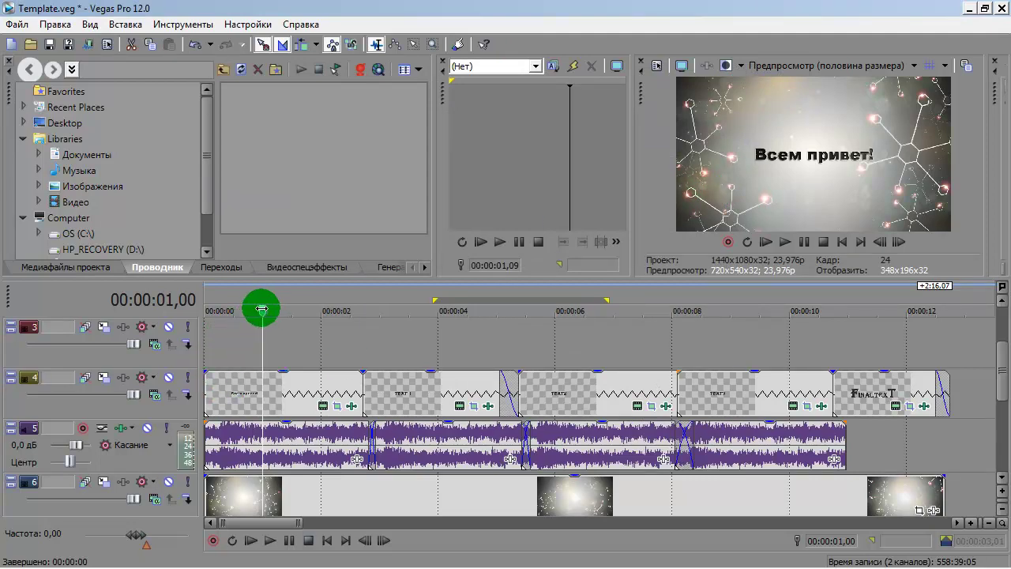
{"action": "left_click", "coordinate": [261, 308]}
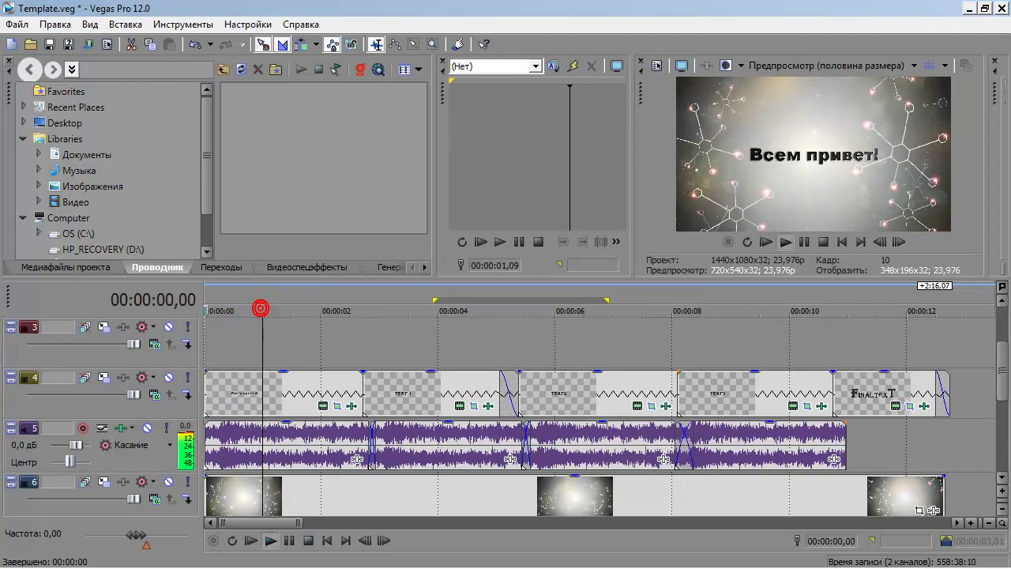
{"action": "left_click", "coordinate": [785, 243]}
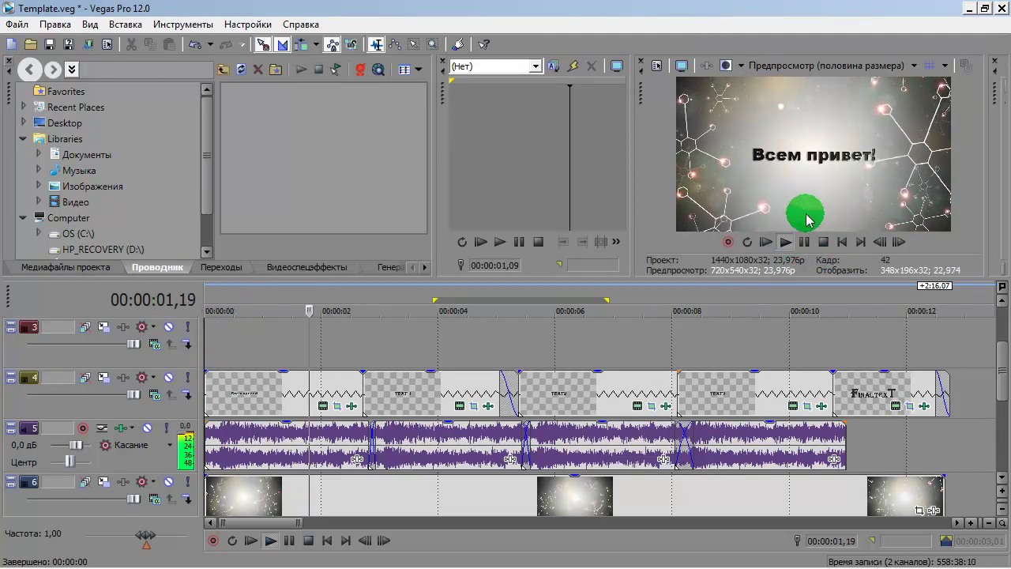
{"action": "left_click", "coordinate": [824, 244]}
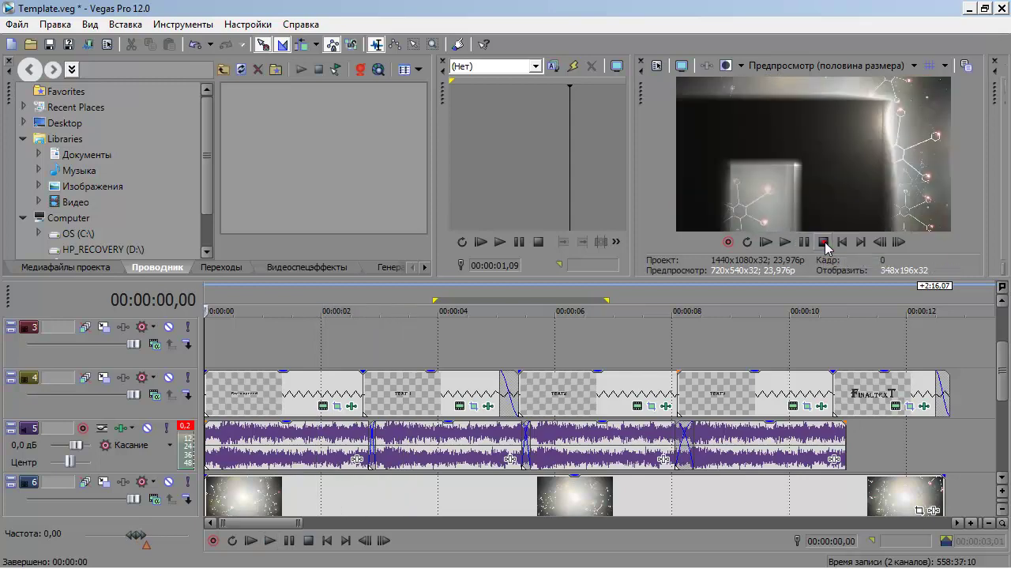
Inspect the remaining title clips on track 4, from TEXT 1 through FinalText, and the audio track above them.
{"action": "left_click", "coordinate": [401, 393]}
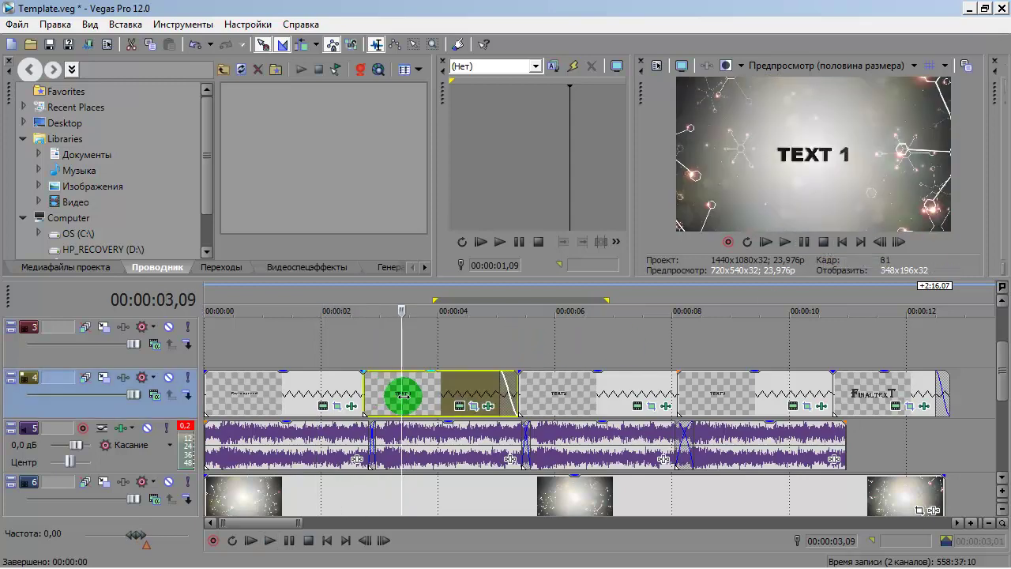
{"action": "left_click", "coordinate": [565, 404]}
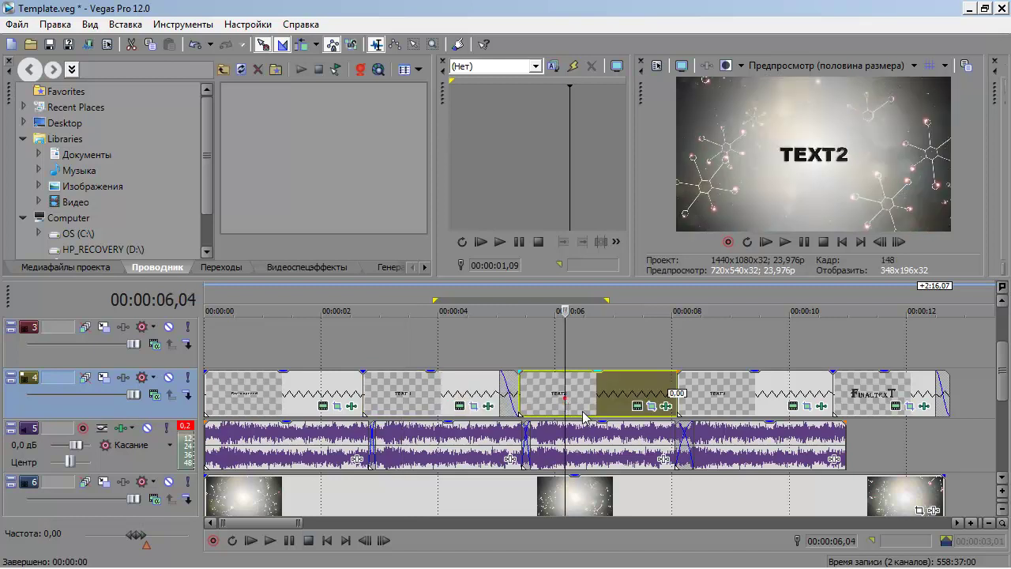
{"action": "left_click", "coordinate": [716, 407]}
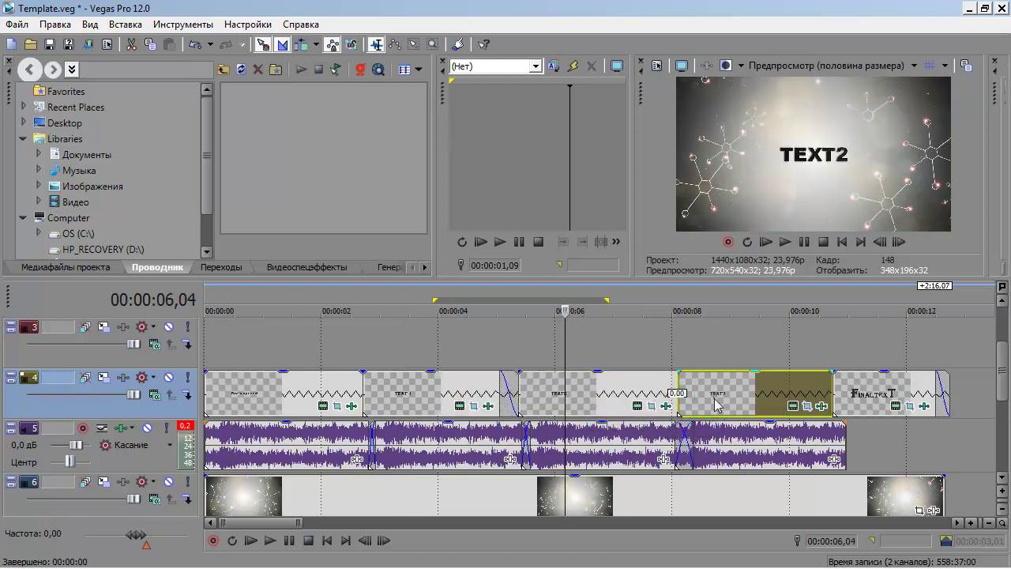
{"action": "left_click", "coordinate": [882, 406]}
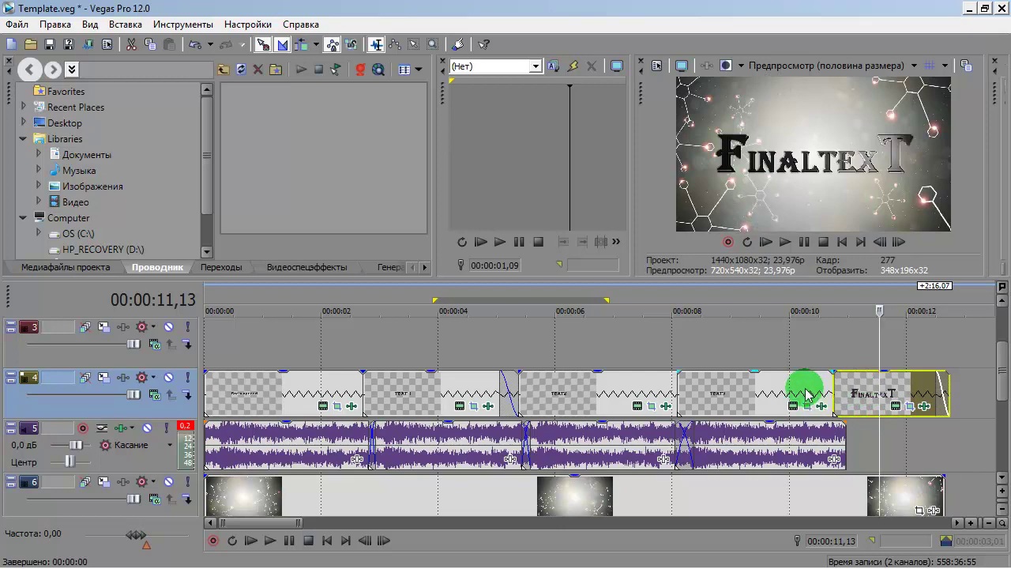
{"action": "mouse_move", "coordinate": [999, 391]}
{"action": "left_mouse_down"}
{"action": "mouse_move", "coordinate": [999, 355]}
{"action": "mouse_move", "coordinate": [1004, 440]}
{"action": "mouse_move", "coordinate": [1000, 341]}
{"action": "mouse_move", "coordinate": [1004, 471]}
{"action": "mouse_move", "coordinate": [1000, 339]}
{"action": "mouse_move", "coordinate": [993, 422]}
{"action": "mouse_move", "coordinate": [987, 356]}
{"action": "mouse_move", "coordinate": [994, 399]}
{"action": "left_mouse_up"}
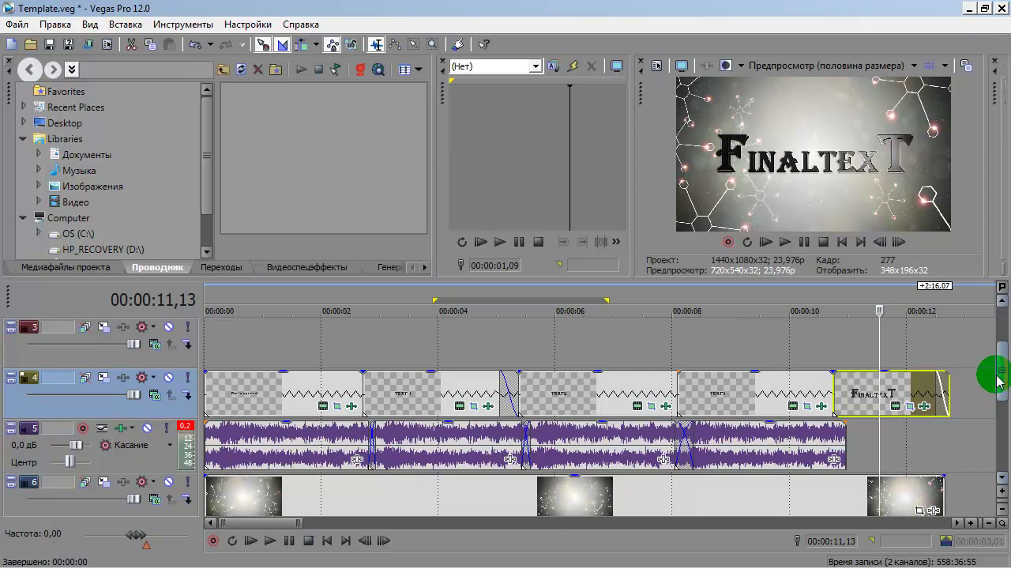
{"action": "left_click_drag", "start_coordinate": [1002, 376], "coordinate": [1002, 335]}
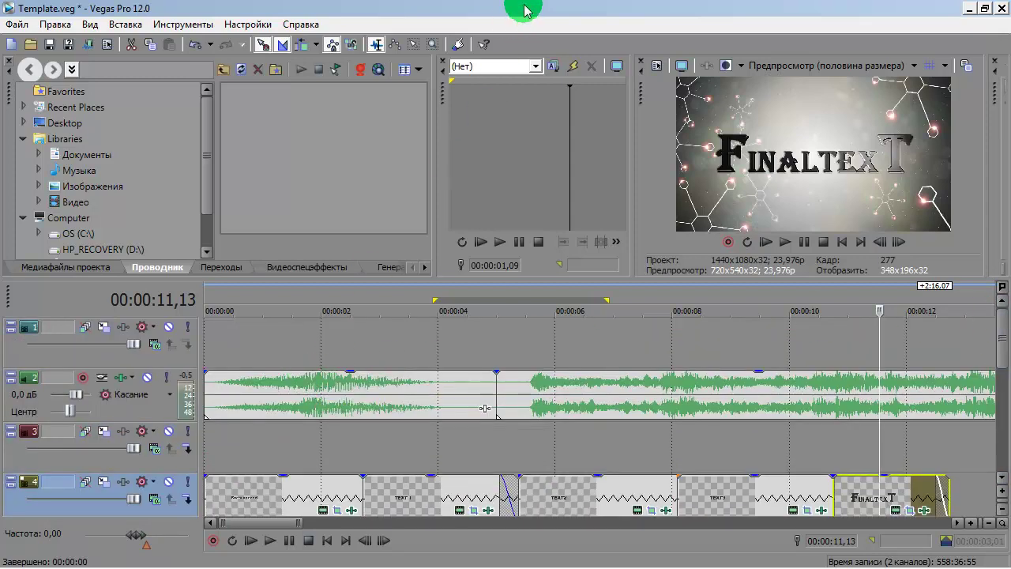
Switch to the Google Chrome window showing the 34.zip Mail.ru cloud page.
{"action": "mouse_move", "coordinate": [499, 562]}
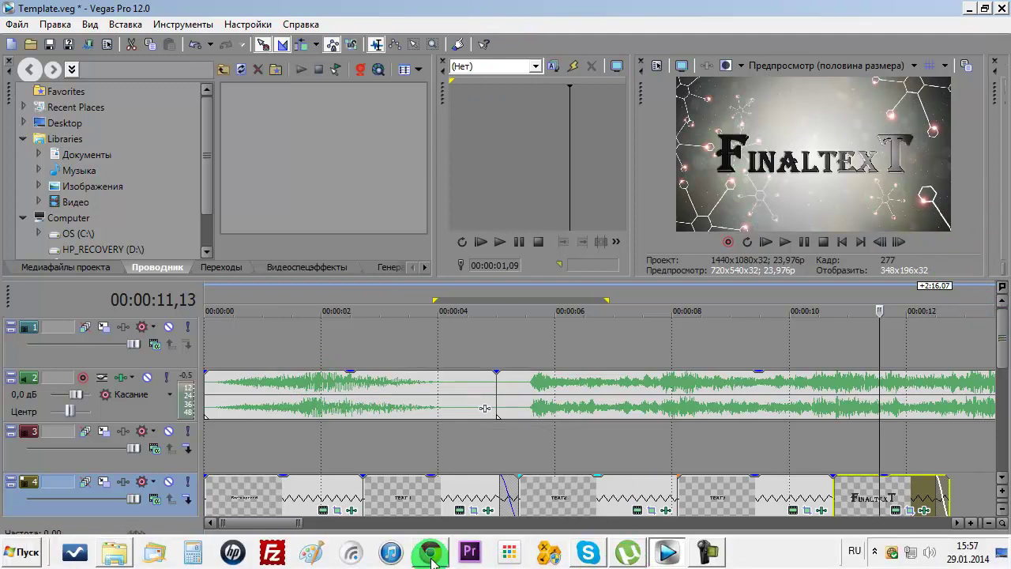
{"action": "mouse_move", "coordinate": [430, 559]}
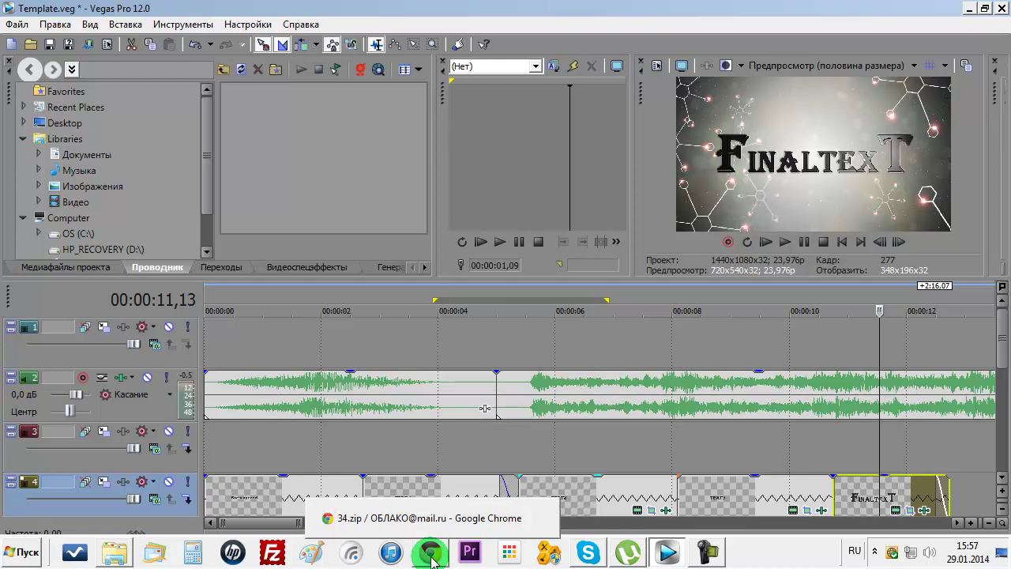